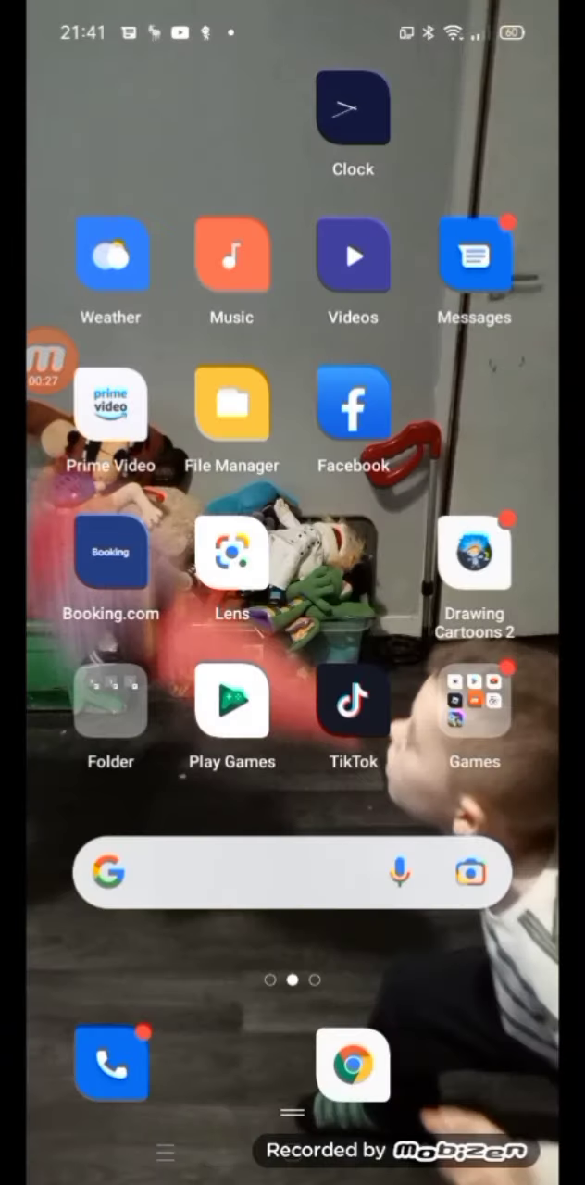
# - Swipe across the Android home screen to find the Games folder
pyautogui.moveTo(463, 555)
pyautogui.mouseDown()
pyautogui.moveTo(138, 555)
pyautogui.moveTo(463, 555)
pyautogui.mouseUp()
# - Open the Games folder on the home screen
pyautogui.click(474, 701)
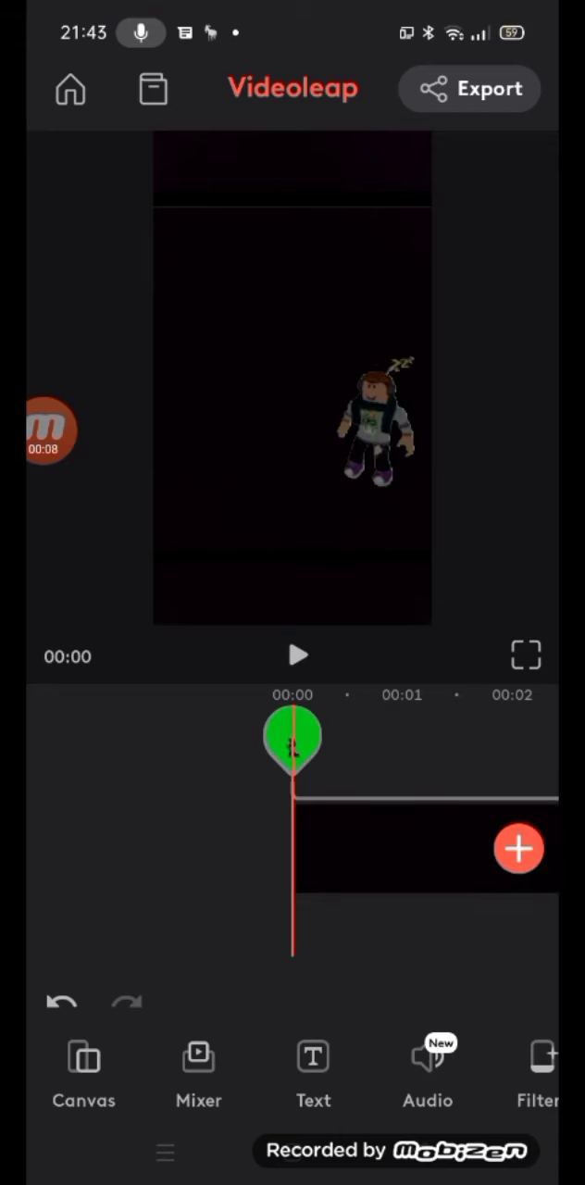
# - Preview the avatar clip, then leave the project for the Projects list
pyautogui.click(298, 655)
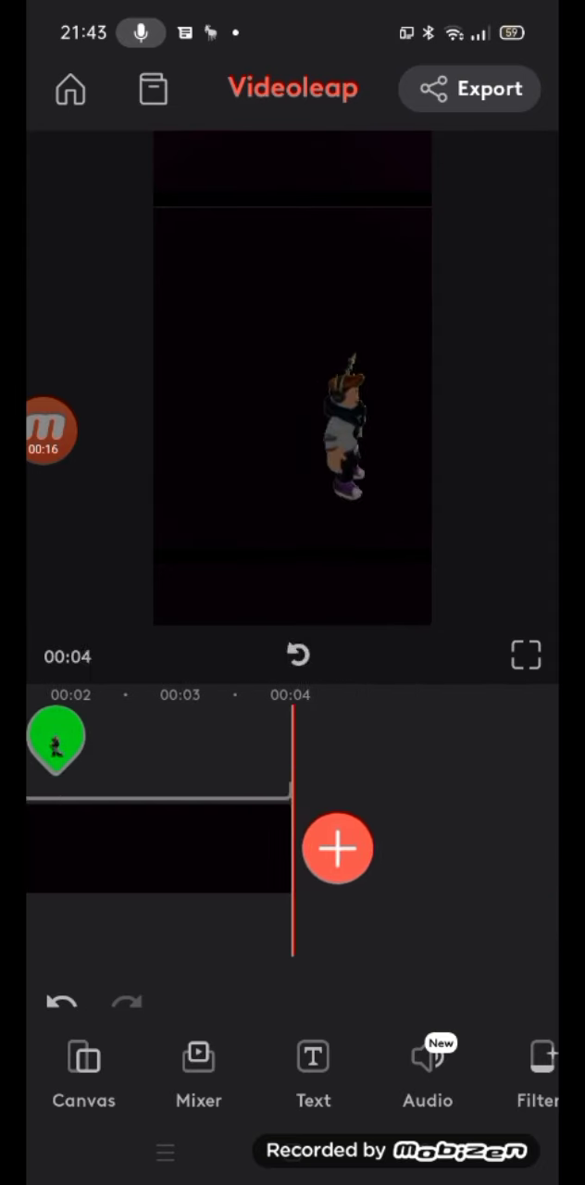
pyautogui.click(70, 89)
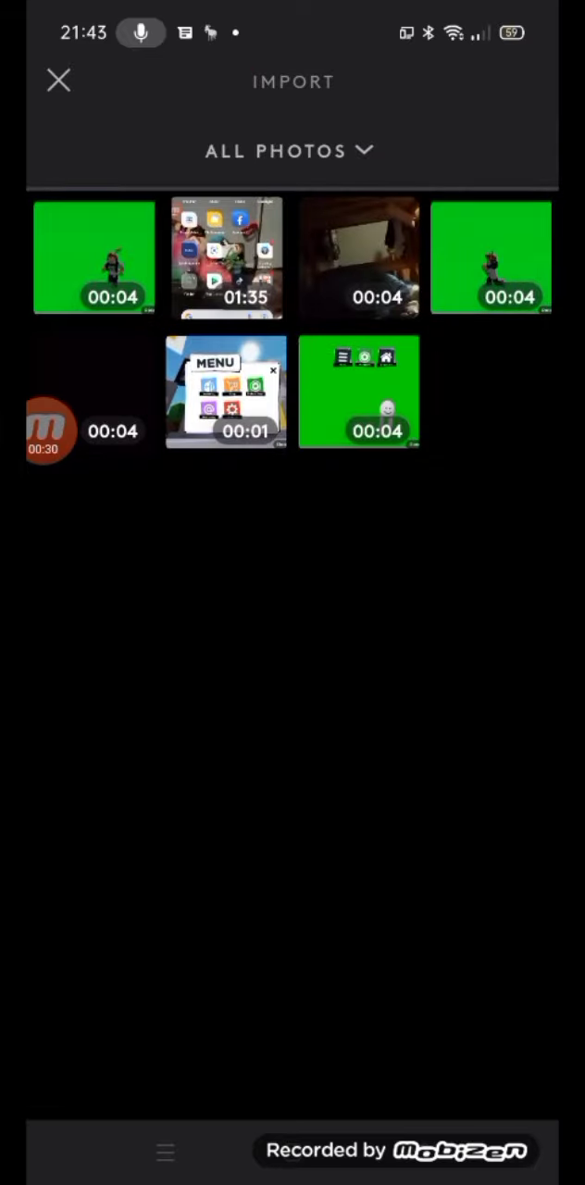
# - Add the first green-screen clip as an overlay on the bedroom video and preview it
pyautogui.click(94, 257)
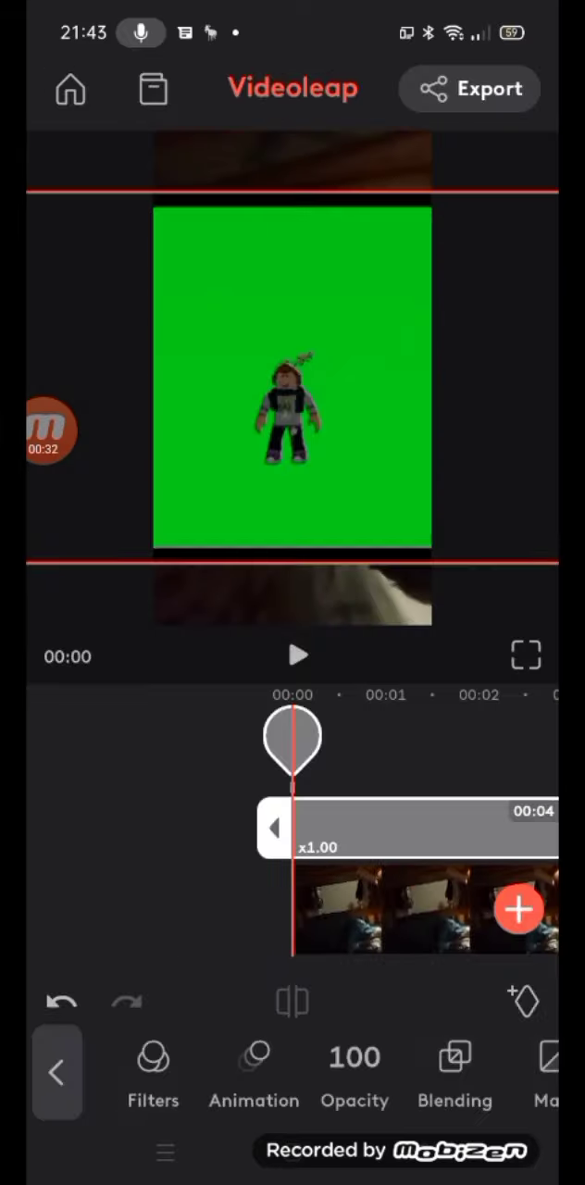
pyautogui.click(297, 656)
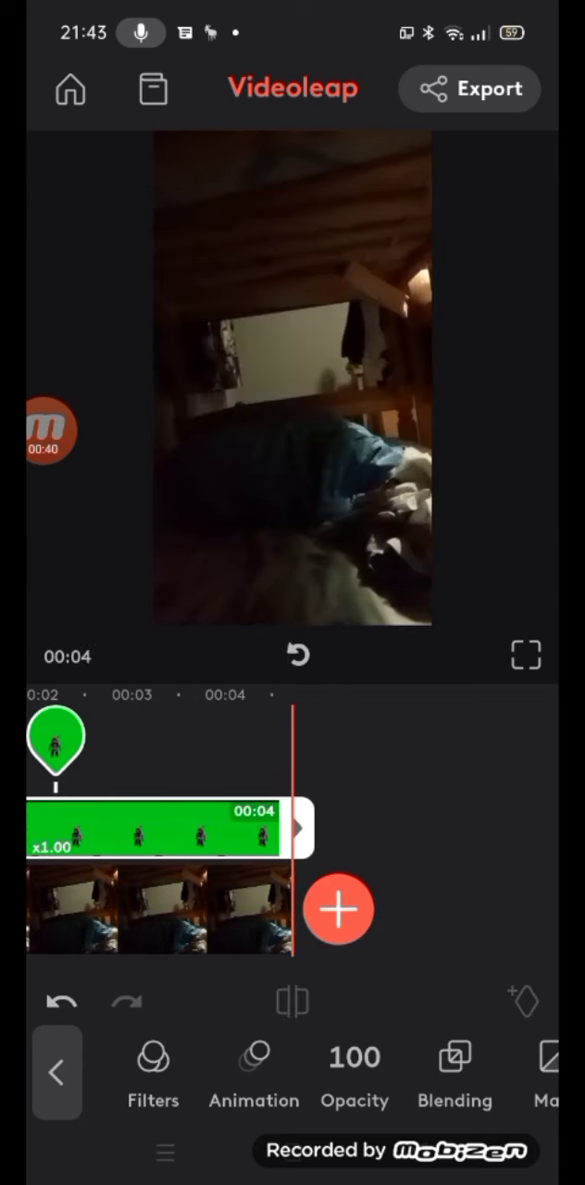
pyautogui.click(297, 656)
# - Scale up and reposition the avatar overlay to fill the frame
pyautogui.moveTo(370, 463); pyautogui.dragTo(407, 519)
pyautogui.moveTo(297, 491); pyautogui.dragTo(333, 519)
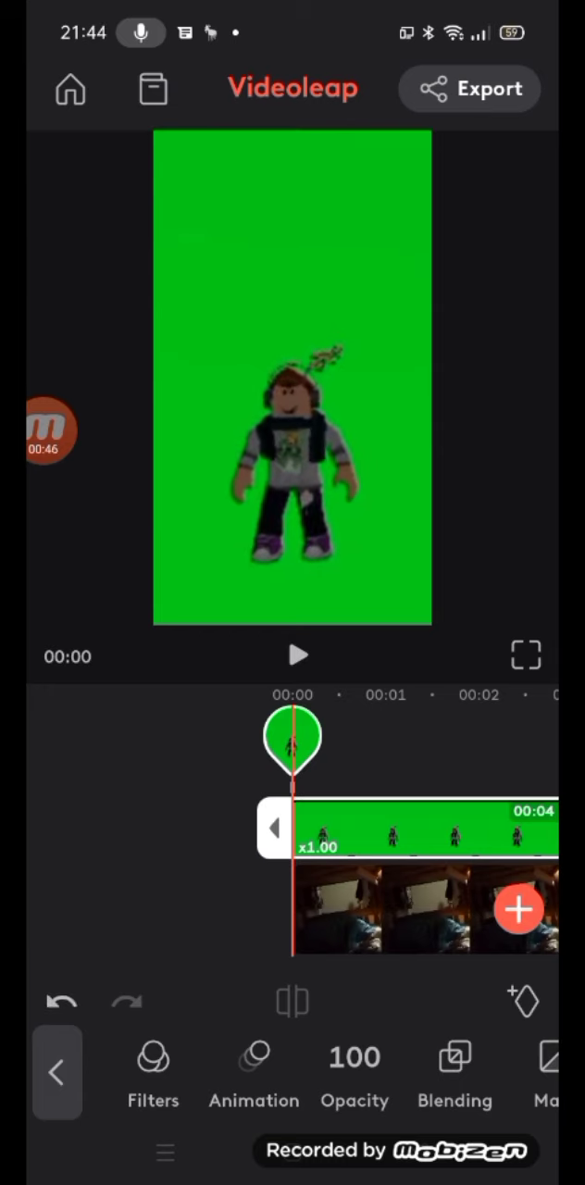
pyautogui.click(49, 430)
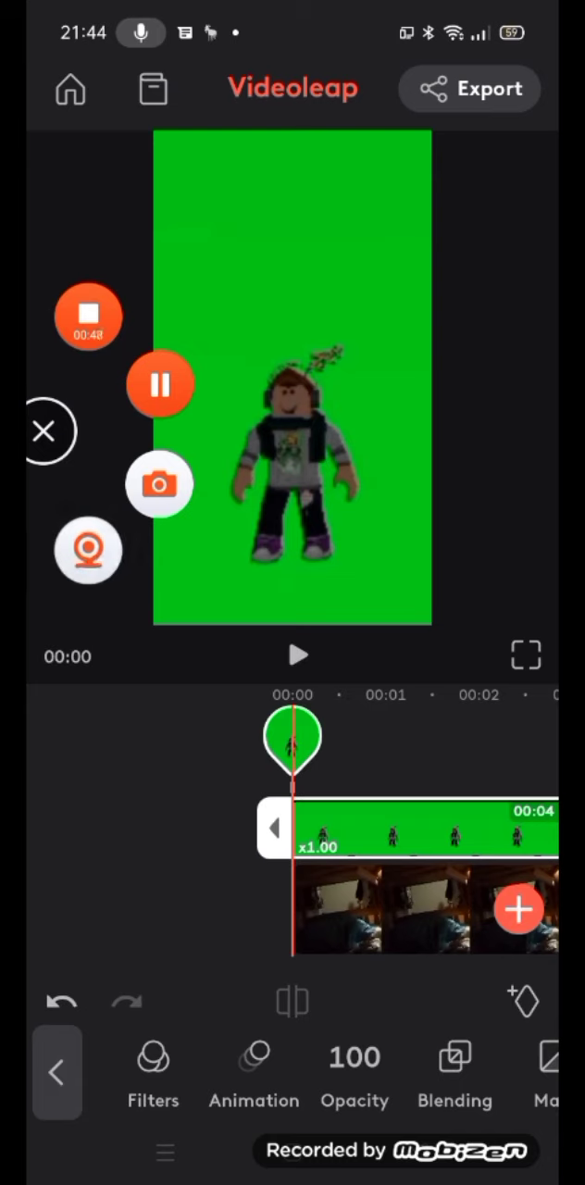
pyautogui.click(49, 430)
pyautogui.hscroll(-5, 314, 1074)
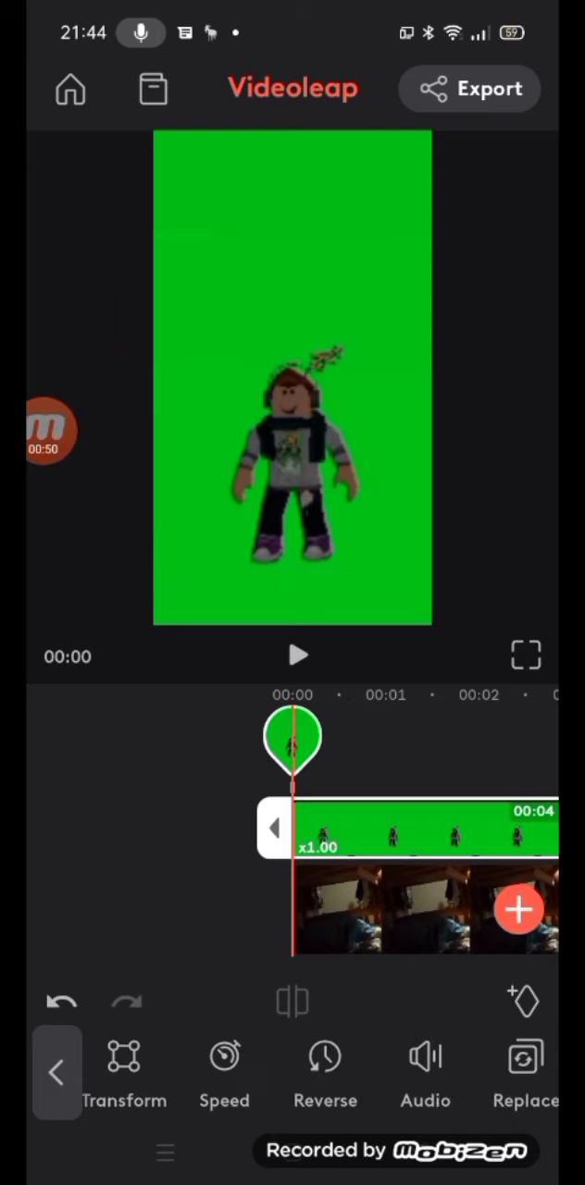
pyautogui.moveTo(416, 1073); pyautogui.dragTo(232, 1074)
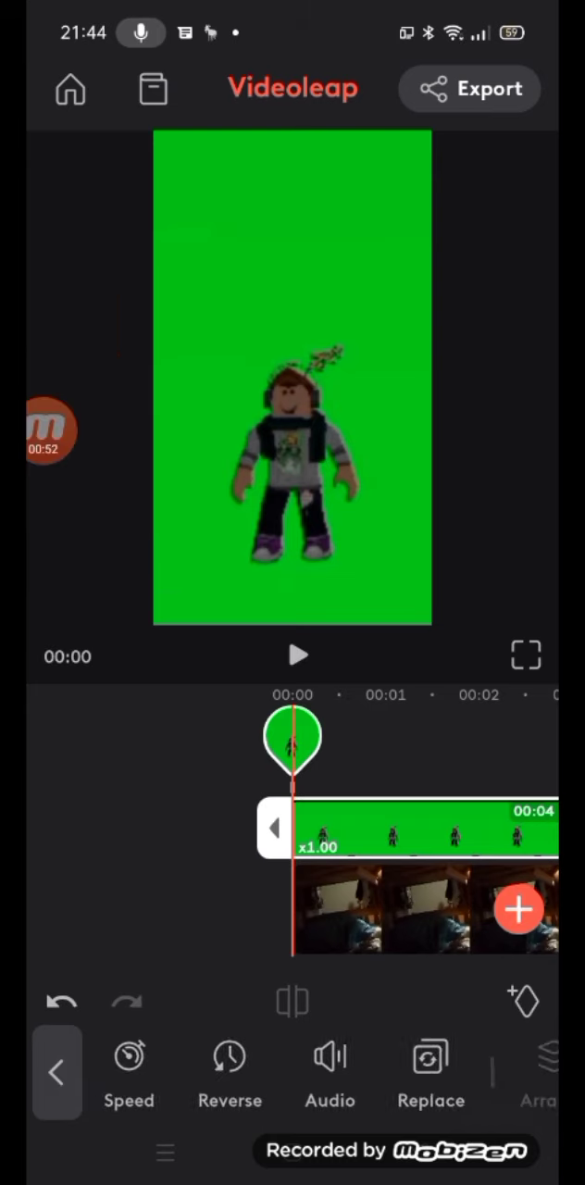
pyautogui.moveTo(185, 1073); pyautogui.dragTo(463, 1074)
pyautogui.hscroll(2, 315, 1073)
# - Key out the green background with the Chroma picker and raise intensity toward 52
pyautogui.click(502, 1074)
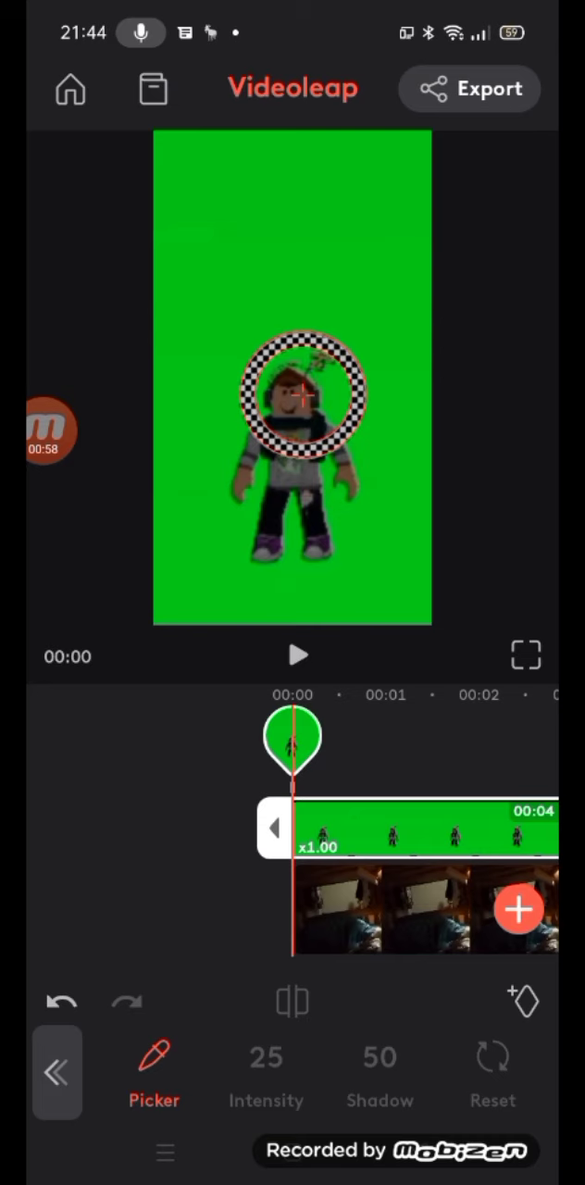
pyautogui.moveTo(303, 396); pyautogui.dragTo(230, 293)
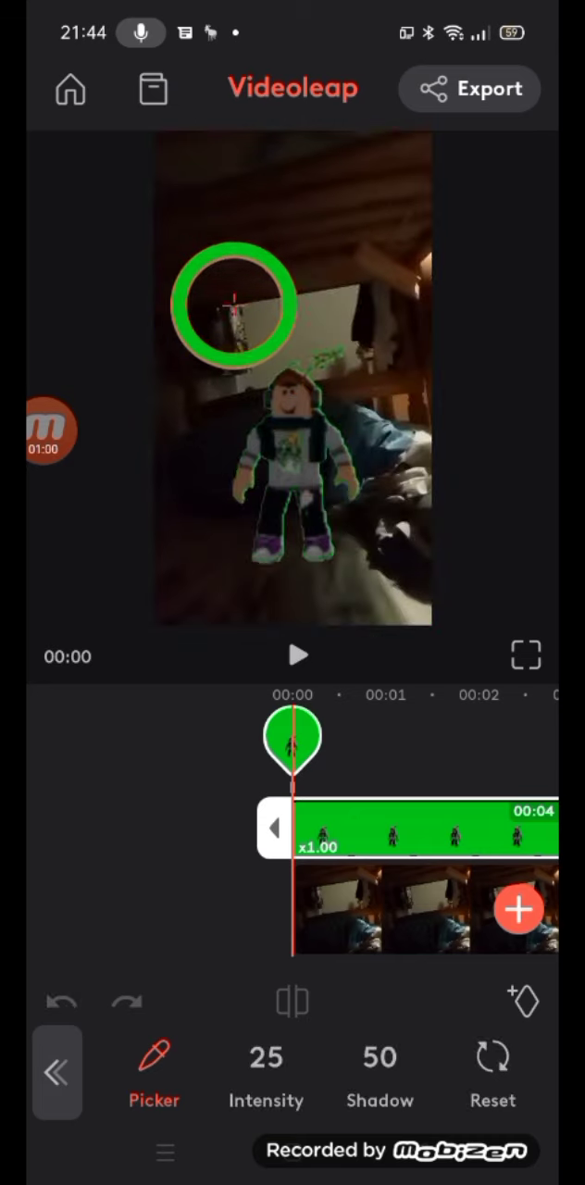
pyautogui.click(265, 1074)
pyautogui.moveTo(234, 1002)
pyautogui.mouseDown()
pyautogui.moveTo(329, 1002)
pyautogui.moveTo(188, 1002)
pyautogui.moveTo(309, 1002)
pyautogui.mouseUp()
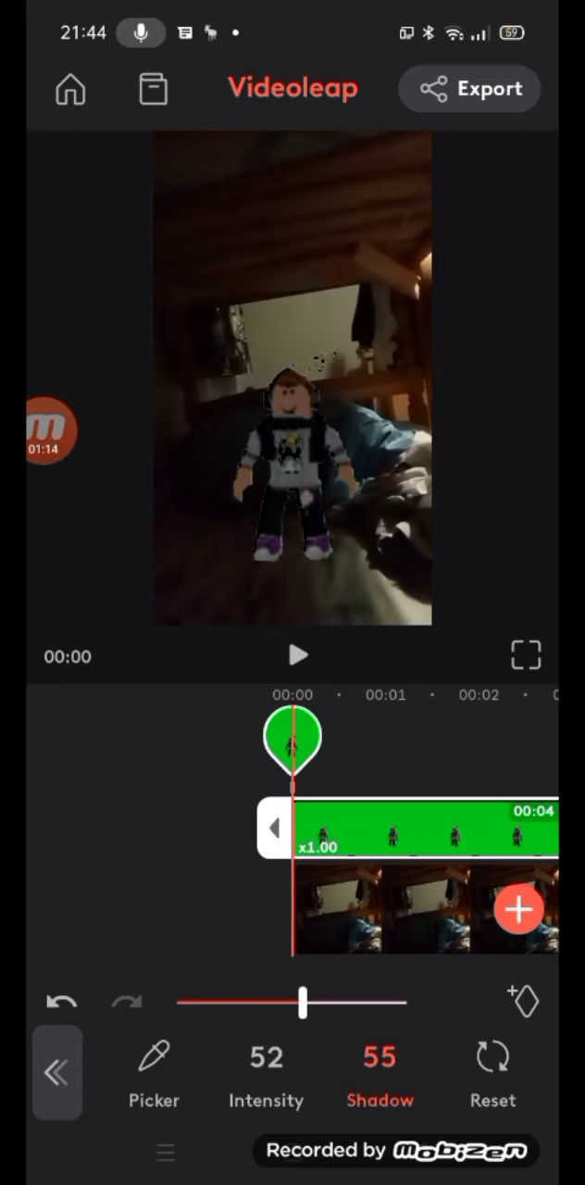
# - Lower the chroma key intensity to 44 and close the Chroma panel
pyautogui.click(266, 1074)
pyautogui.moveTo(292, 1002)
pyautogui.mouseDown()
pyautogui.moveTo(248, 1001)
pyautogui.moveTo(270, 1002)
pyautogui.mouseUp()
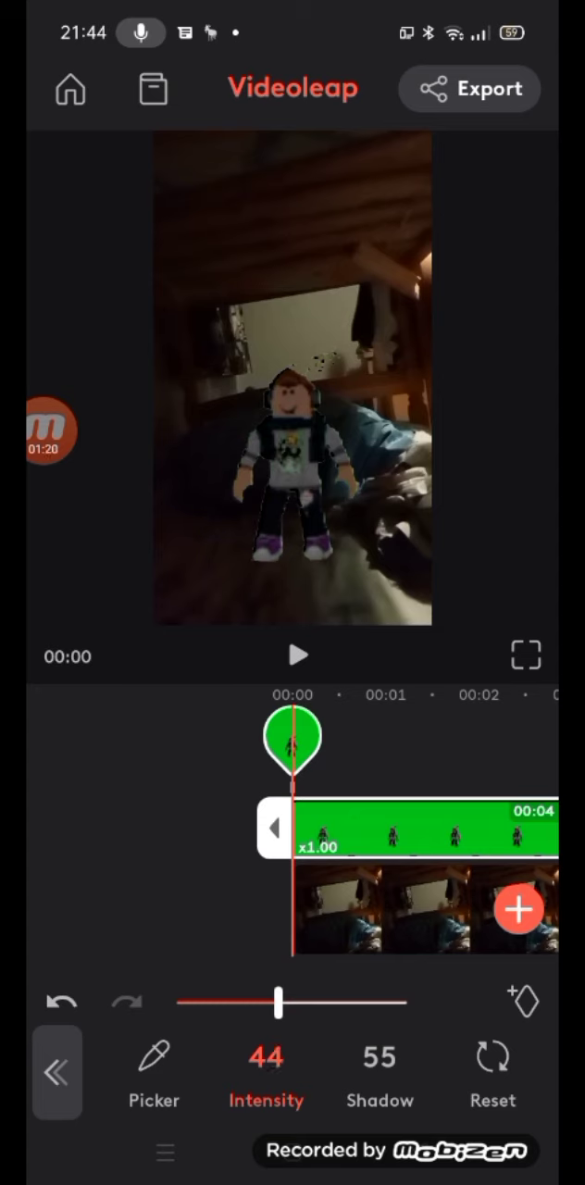
pyautogui.click(139, 879)
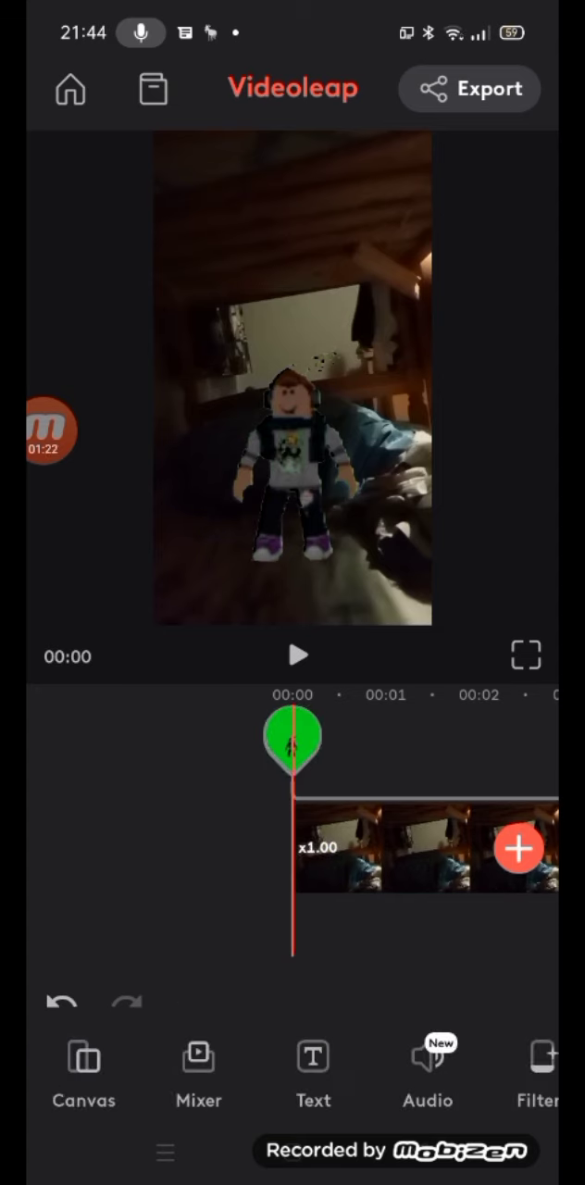